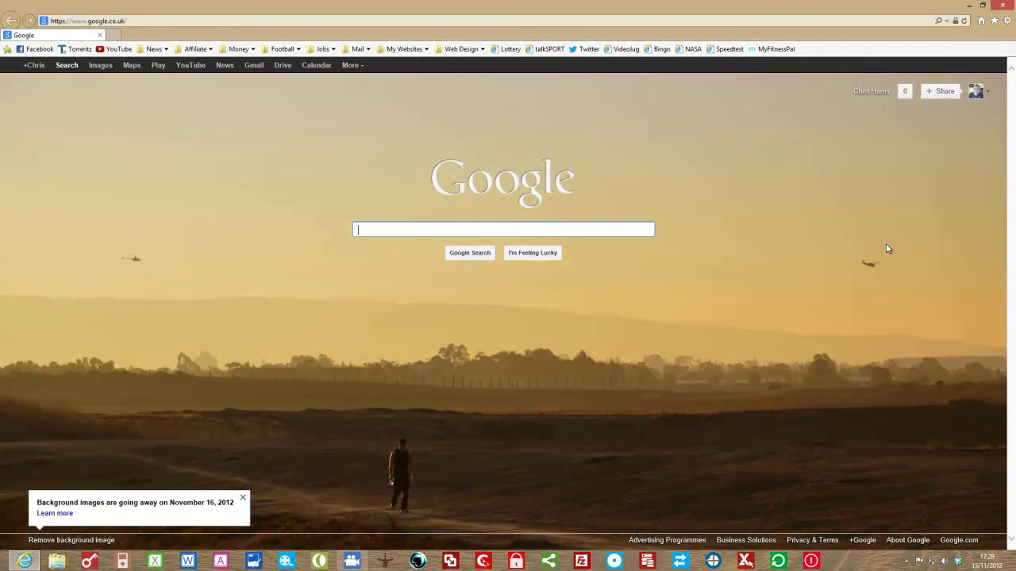
Load the Videojug favourite, add it to Start via Tools, and right-click the new tile.
{"action": "left_click", "coordinate": [625, 50]}
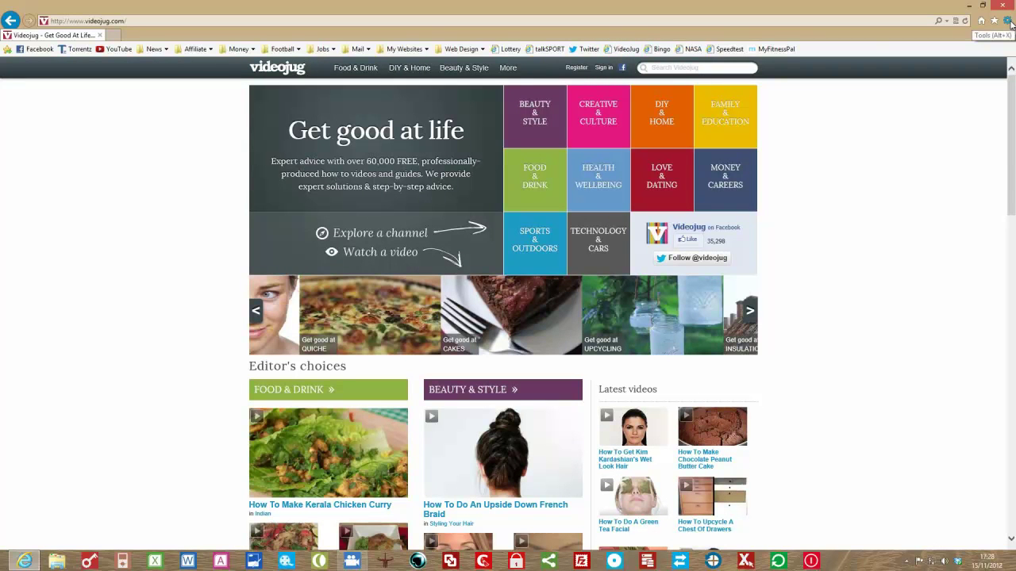
{"action": "left_click", "coordinate": [1007, 21]}
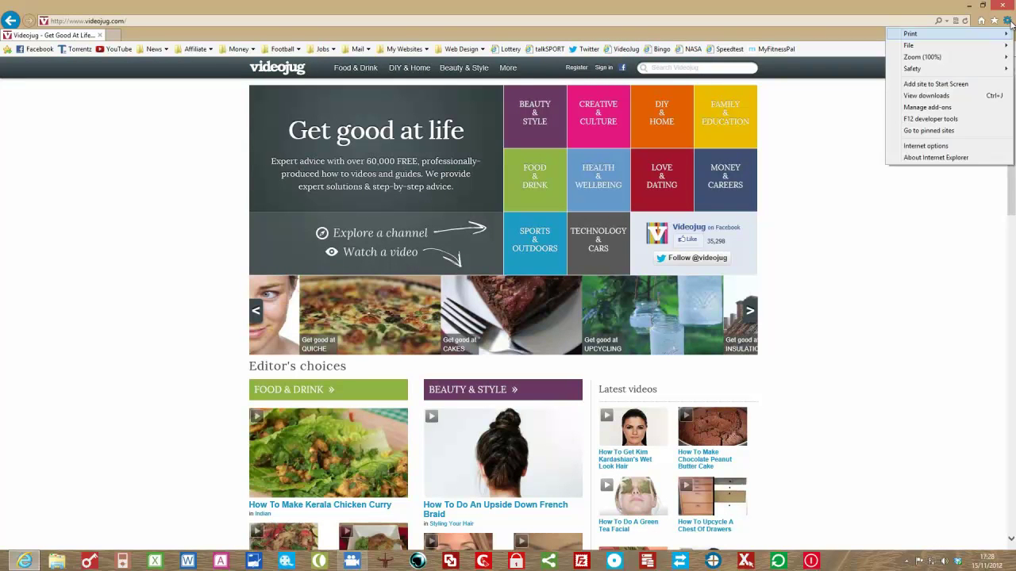
{"action": "left_click", "coordinate": [956, 84]}
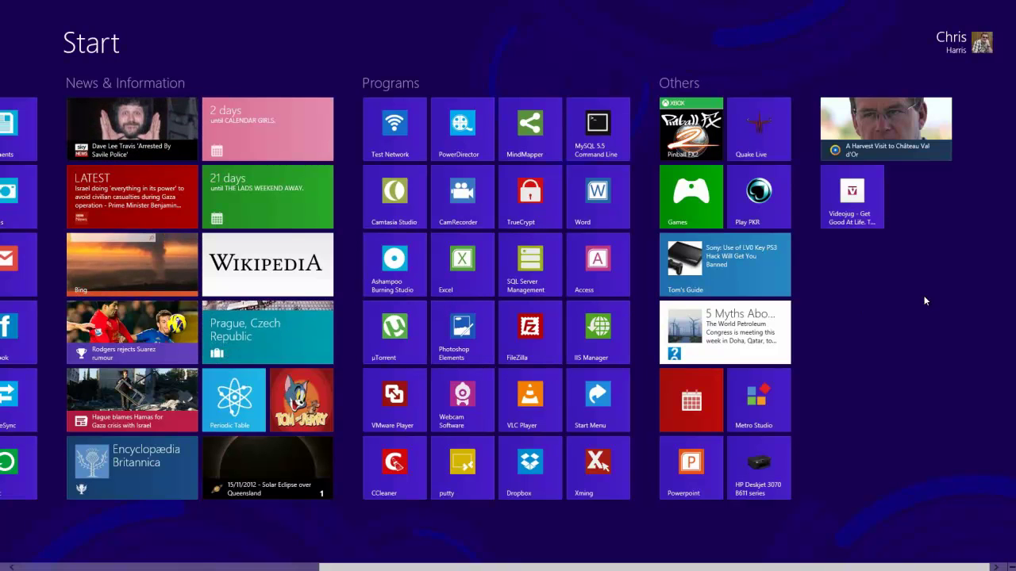
{"action": "right_click", "coordinate": [869, 208]}
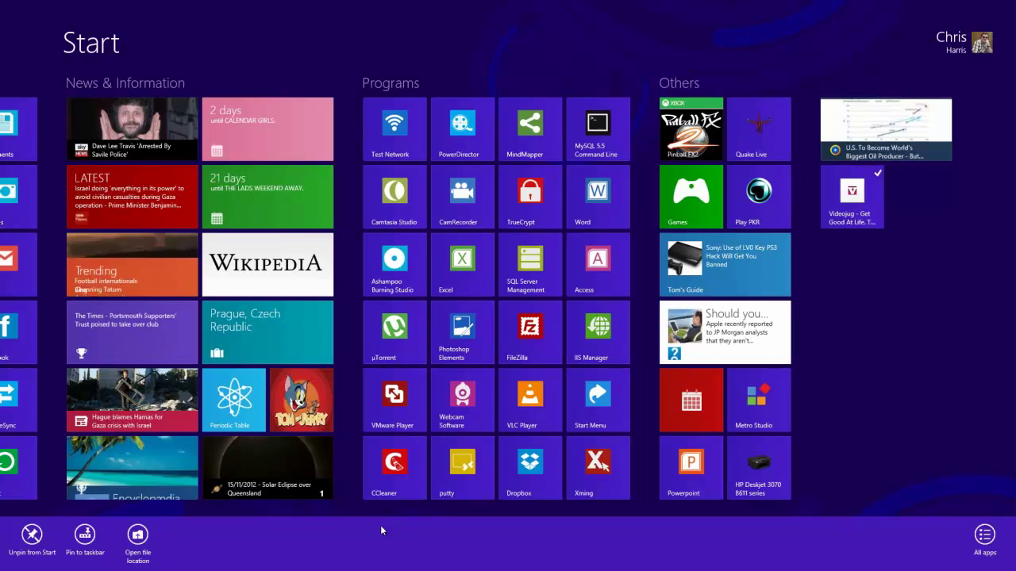
From the tile's file location, rename the pinned-site shortcut to 'Videojug' and return to Start.
{"action": "left_click", "coordinate": [136, 543]}
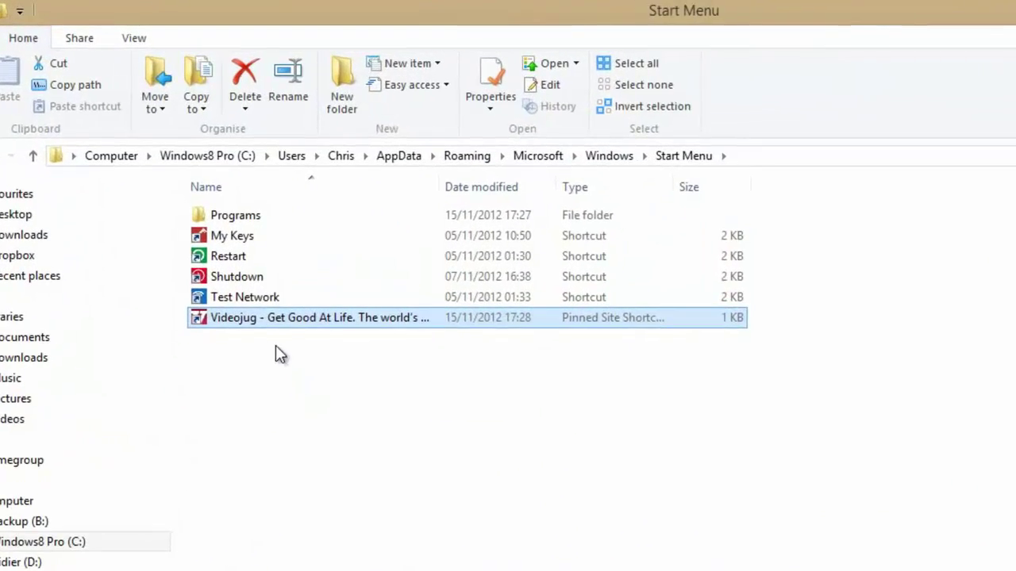
{"action": "mouse_move", "coordinate": [257, 328]}
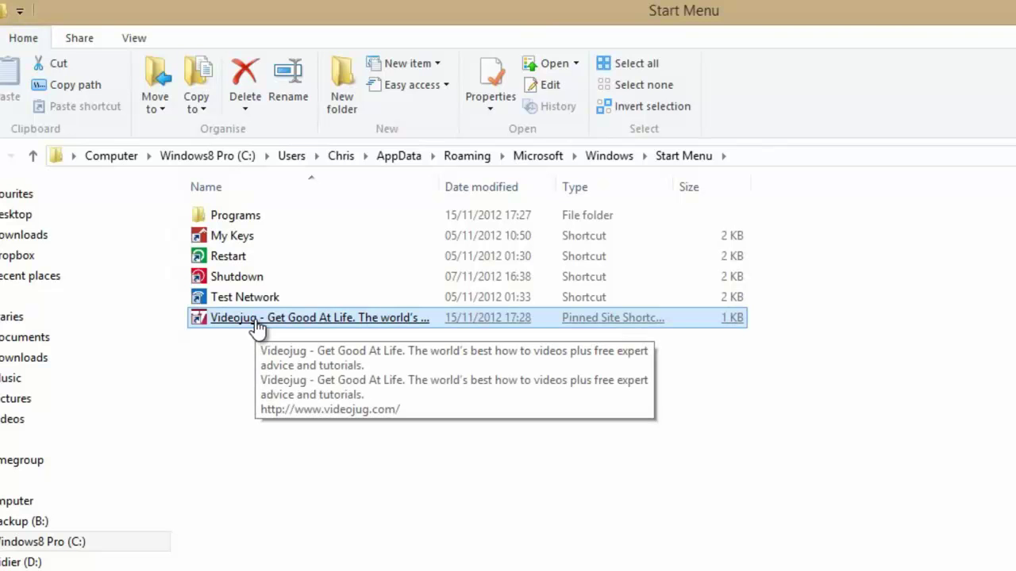
{"action": "right_click", "coordinate": [256, 321]}
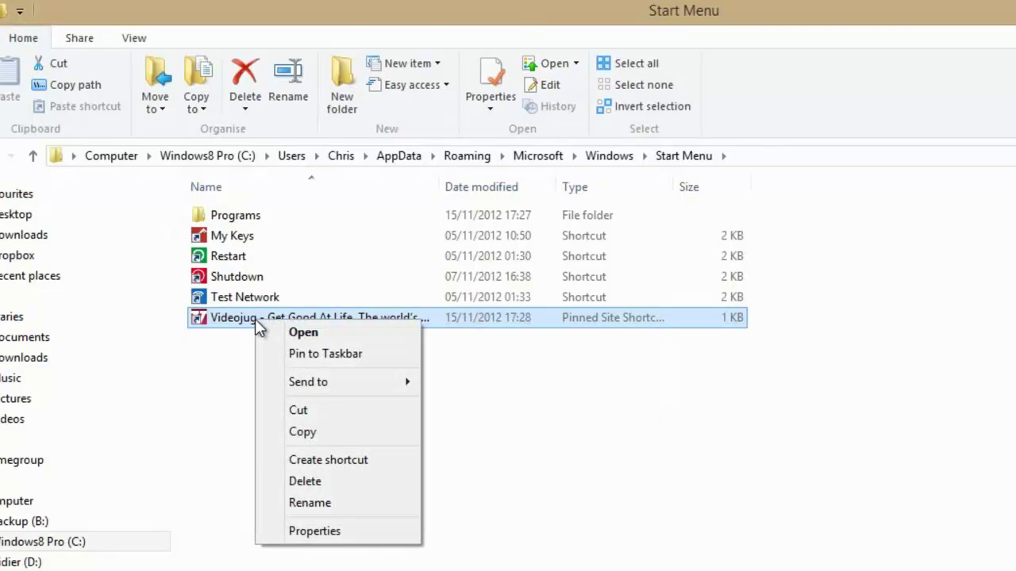
{"action": "left_click", "coordinate": [340, 503]}
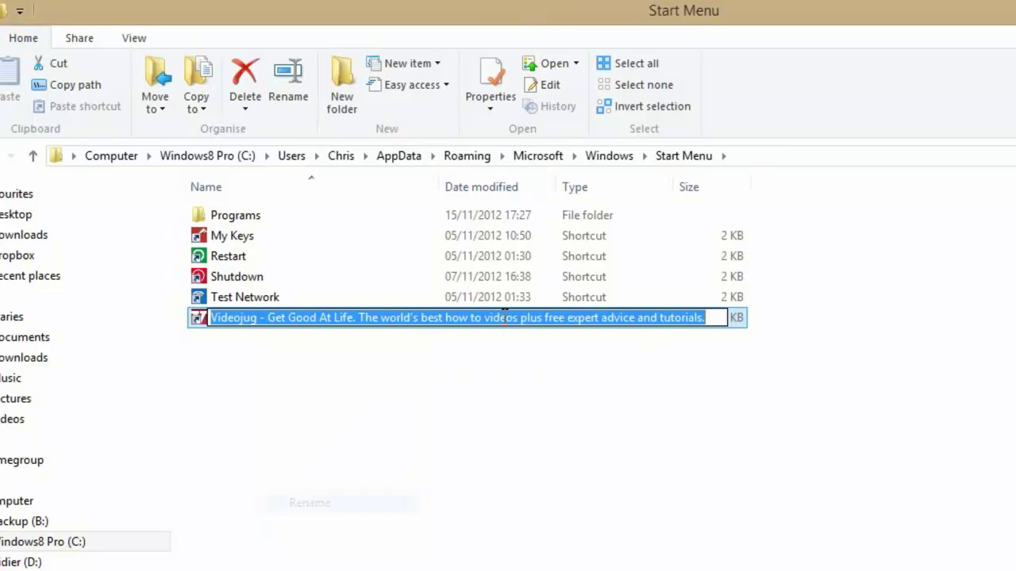
{"action": "left_click", "coordinate": [710, 317]}
{"action": "key", "text": "BackSpace"}
{"action": "key", "text": "BackSpace"}
{"action": "key", "text": "BackSpace"}
{"action": "key", "text": "BackSpace"}
{"action": "key", "text": "BackSpace"}
{"action": "key", "text": "BackSpace"}
{"action": "key", "text": "BackSpace"}
{"action": "key", "text": "BackSpace"}
{"action": "key", "text": "BackSpace"}
{"action": "key", "text": "BackSpace"}
{"action": "key", "text": "BackSpace"}
{"action": "key", "text": "BackSpace"}
{"action": "key", "text": "BackSpace"}
{"action": "key", "text": "BackSpace"}
{"action": "key", "text": "BackSpace"}
{"action": "key", "text": "BackSpace"}
{"action": "key", "text": "BackSpace"}
{"action": "key", "text": "BackSpace"}
{"action": "key", "text": "BackSpace"}
{"action": "key", "text": "BackSpace"}
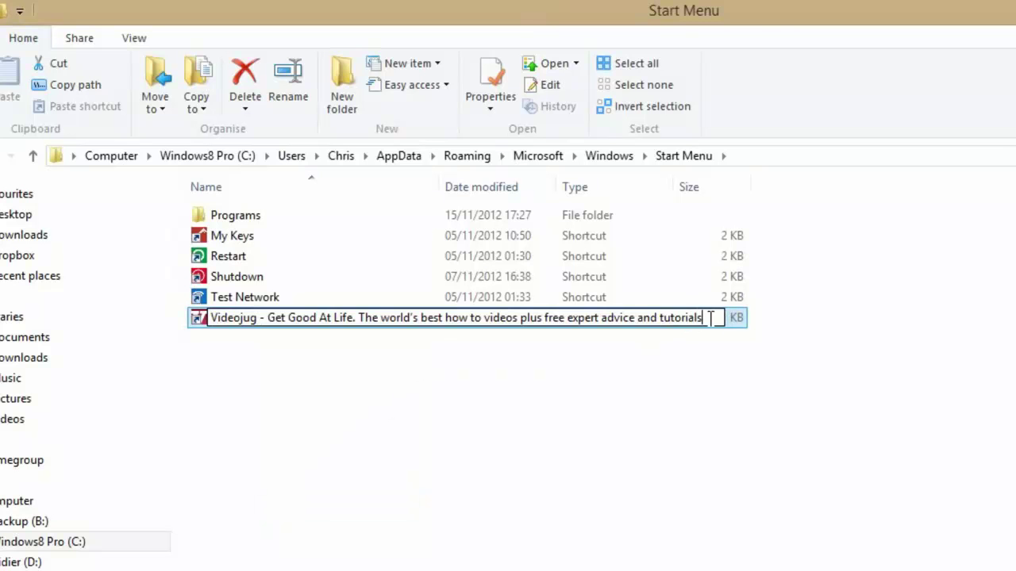
{"action": "key", "text": "BackSpace"}
{"action": "key", "text": "BackSpace"}
{"action": "key", "text": "BackSpace"}
{"action": "key", "text": "BackSpace"}
{"action": "key", "text": "BackSpace"}
{"action": "key", "text": "BackSpace"}
{"action": "key", "text": "BackSpace"}
{"action": "key", "text": "BackSpace"}
{"action": "key", "text": "BackSpace"}
{"action": "key", "text": "BackSpace"}
{"action": "key", "text": "BackSpace"}
{"action": "key", "text": "BackSpace"}
{"action": "key", "text": "BackSpace"}
{"action": "key", "text": "BackSpace"}
{"action": "key", "text": "BackSpace"}
{"action": "key", "text": "BackSpace"}
{"action": "key", "text": "BackSpace"}
{"action": "key", "text": "BackSpace"}
{"action": "key", "text": "BackSpace"}
{"action": "key", "text": "BackSpace"}
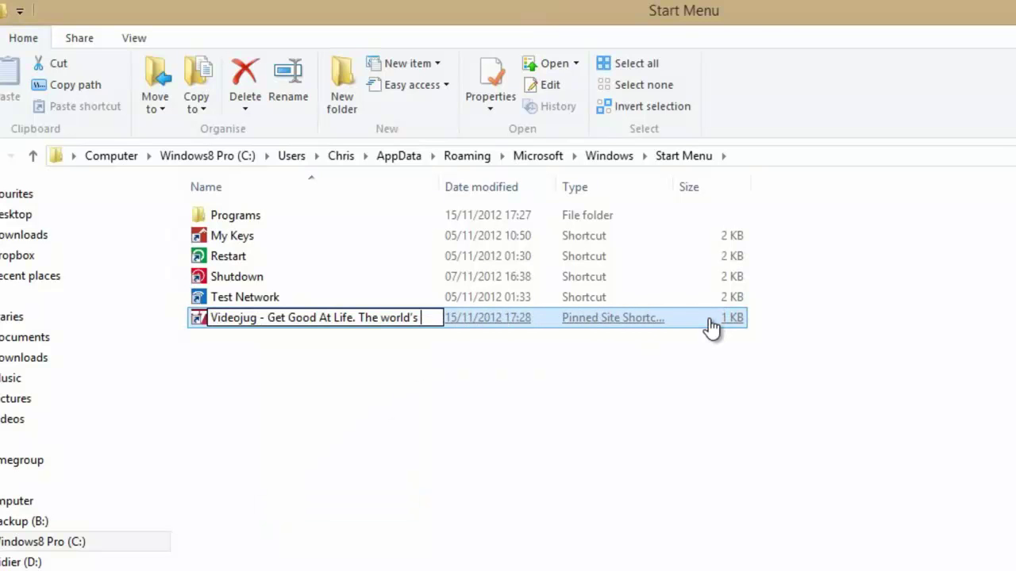
{"action": "key", "text": "BackSpace"}
{"action": "key", "text": "BackSpace"}
{"action": "key", "text": "BackSpace"}
{"action": "key", "text": "BackSpace"}
{"action": "key", "text": "BackSpace"}
{"action": "key", "text": "BackSpace"}
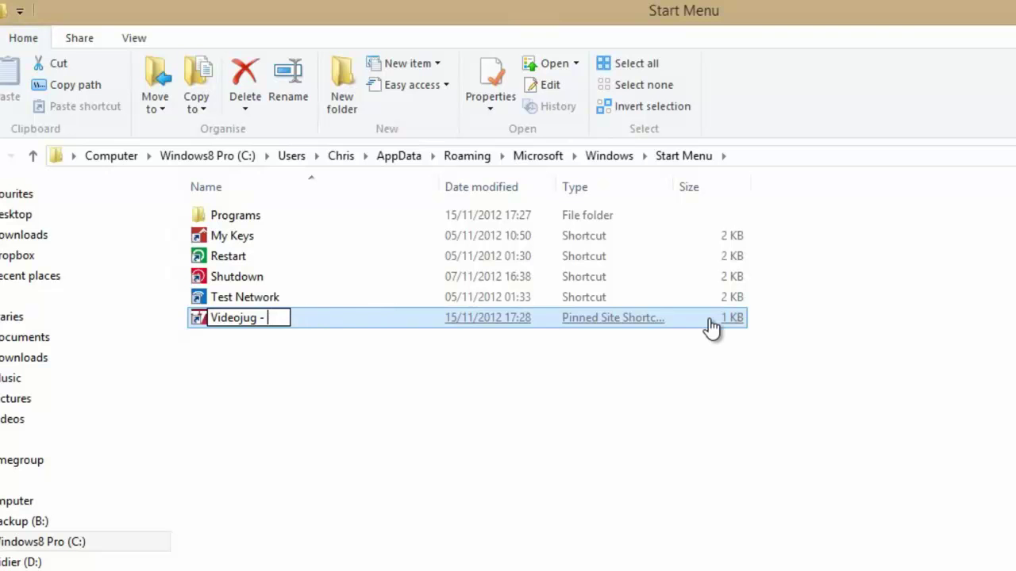
{"action": "left_click", "coordinate": [485, 551]}
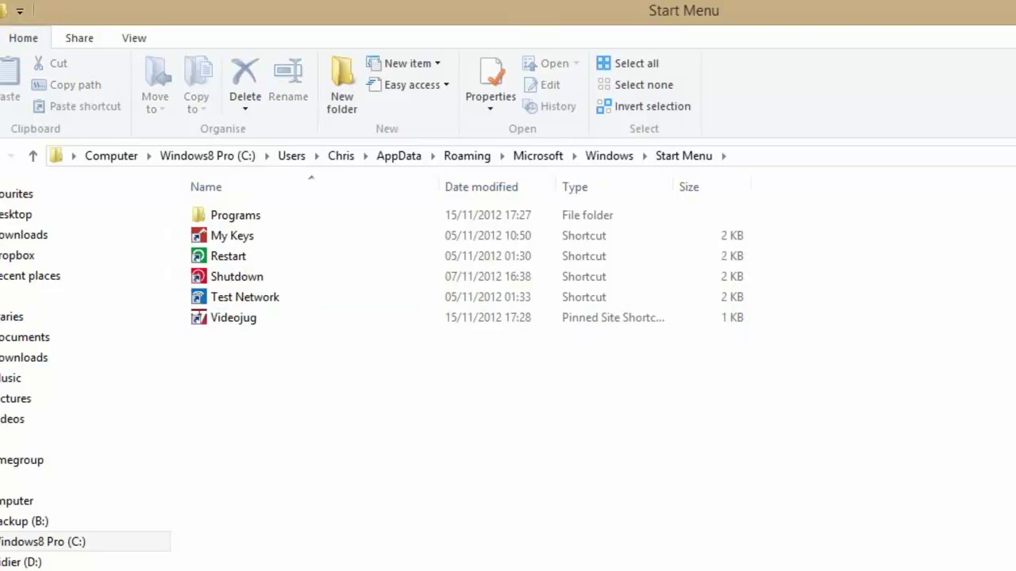
{"action": "key", "text": "super"}
Launch the renamed Videojug tile to confirm videojug.com loads, then close Internet Explorer.
{"action": "scroll", "coordinate": [855, 384], "scroll_direction": "down", "scroll_amount": 5}
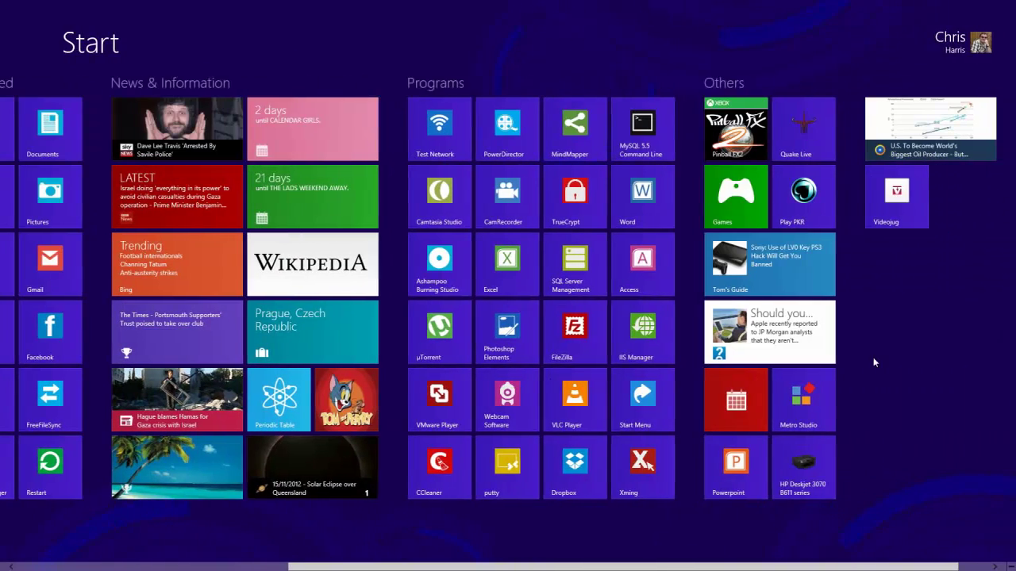
{"action": "left_click", "coordinate": [851, 199]}
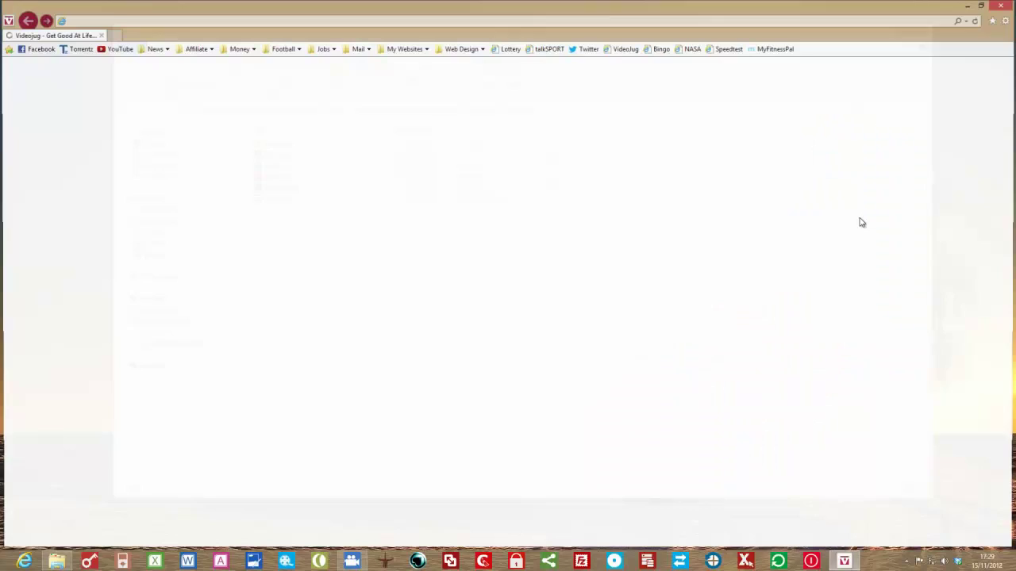
{"action": "left_click", "coordinate": [1002, 5]}
{"action": "mouse_move", "coordinate": [2, 569]}
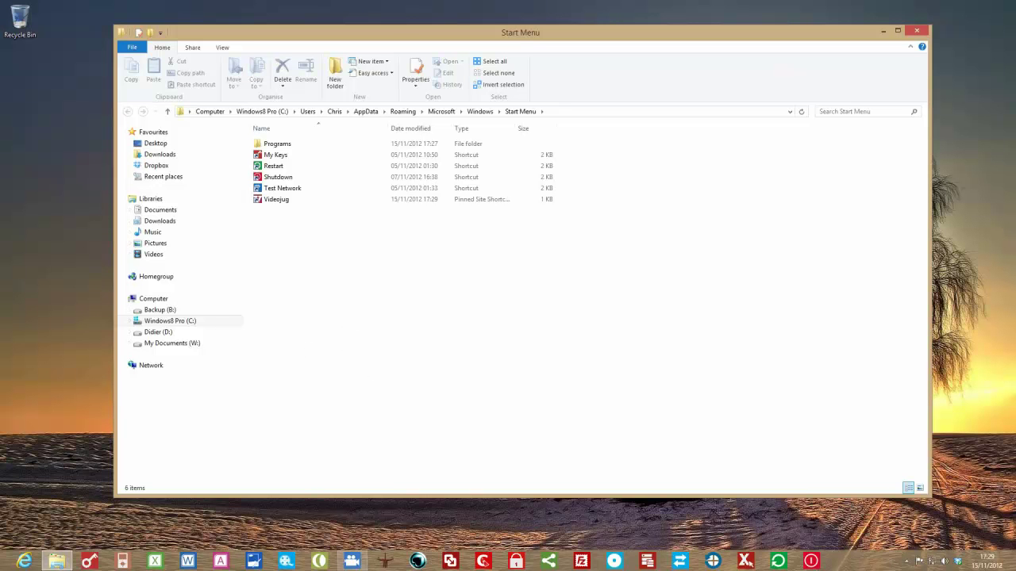
{"action": "key", "text": "super"}
{"action": "right_click", "coordinate": [117, 210]}
{"action": "left_click", "coordinate": [328, 317]}
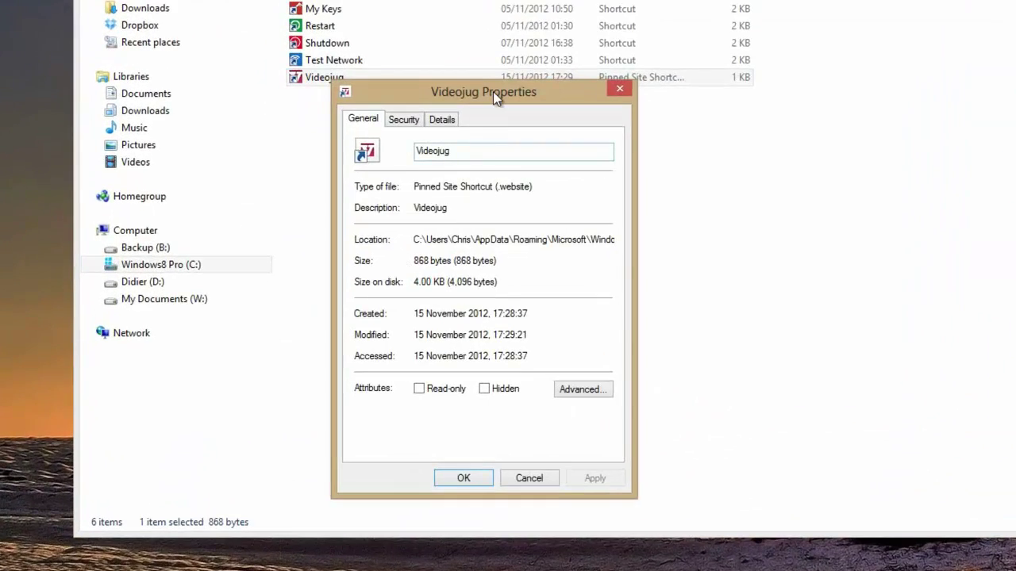
{"action": "left_click_drag", "start_coordinate": [493, 91], "coordinate": [635, 109]}
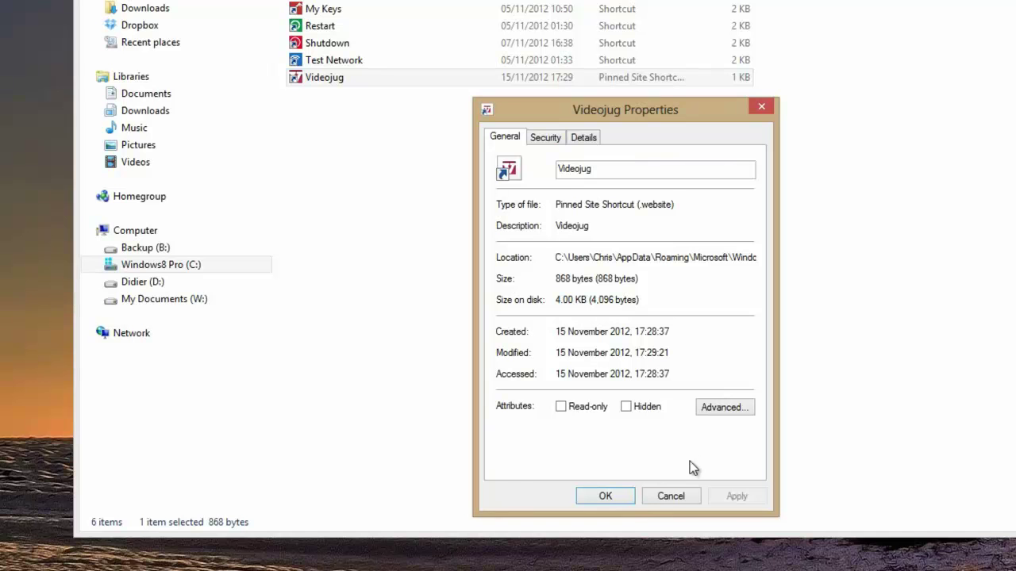
{"action": "left_click", "coordinate": [670, 496]}
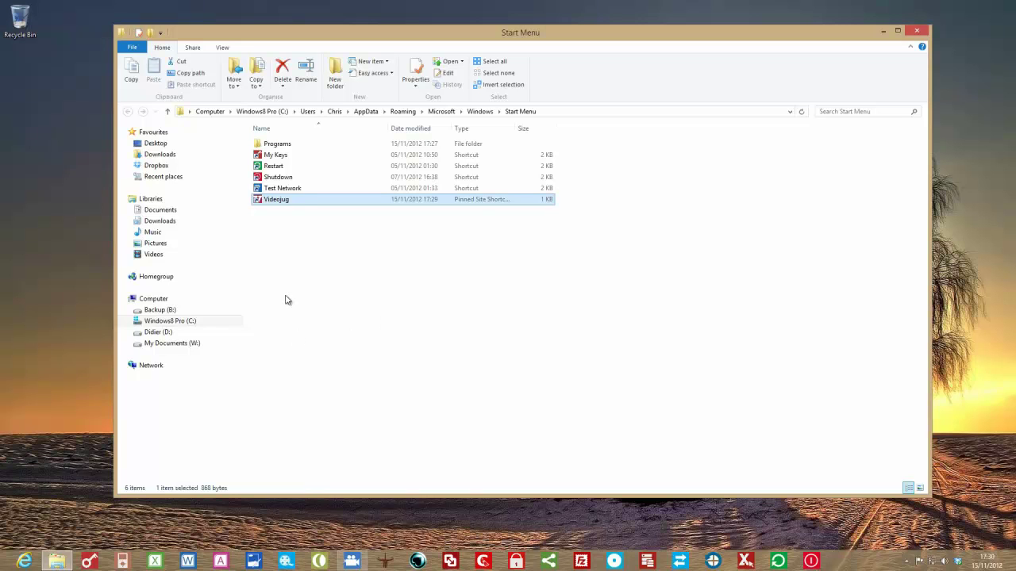
Open the Programs folder and start a new shortcut there.
{"action": "left_click", "coordinate": [279, 146]}
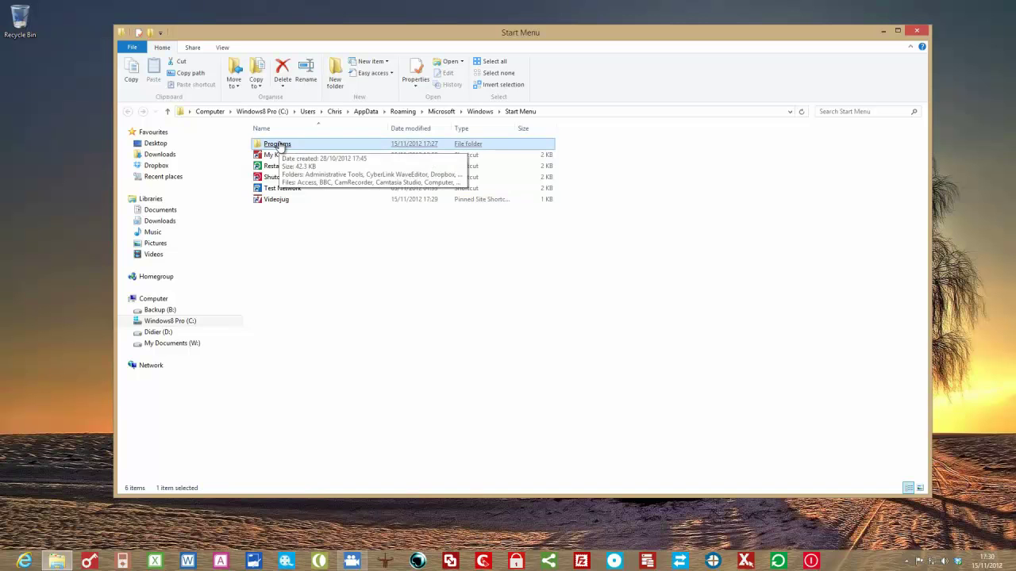
{"action": "double_click", "coordinate": [280, 145]}
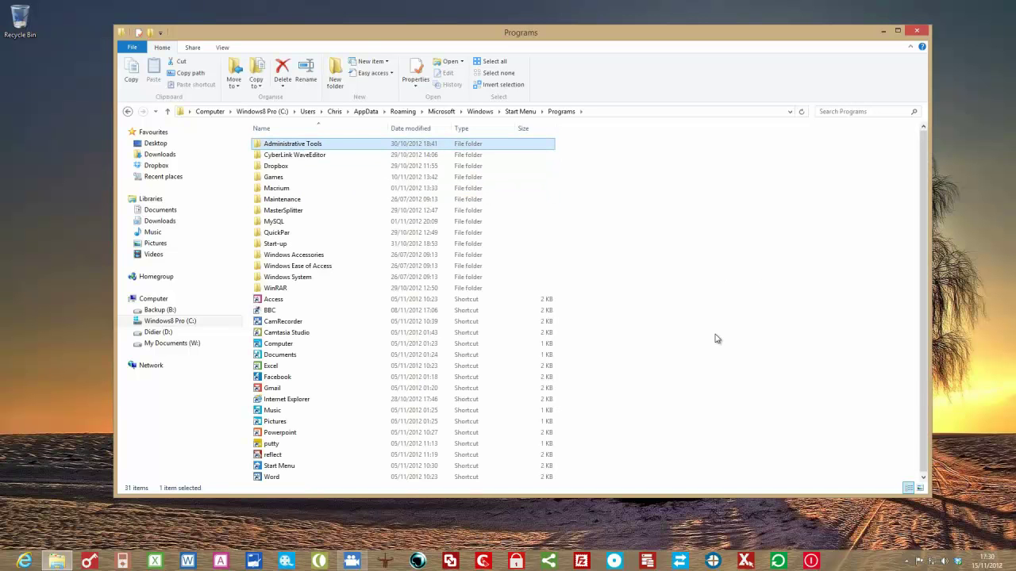
{"action": "right_click", "coordinate": [723, 383]}
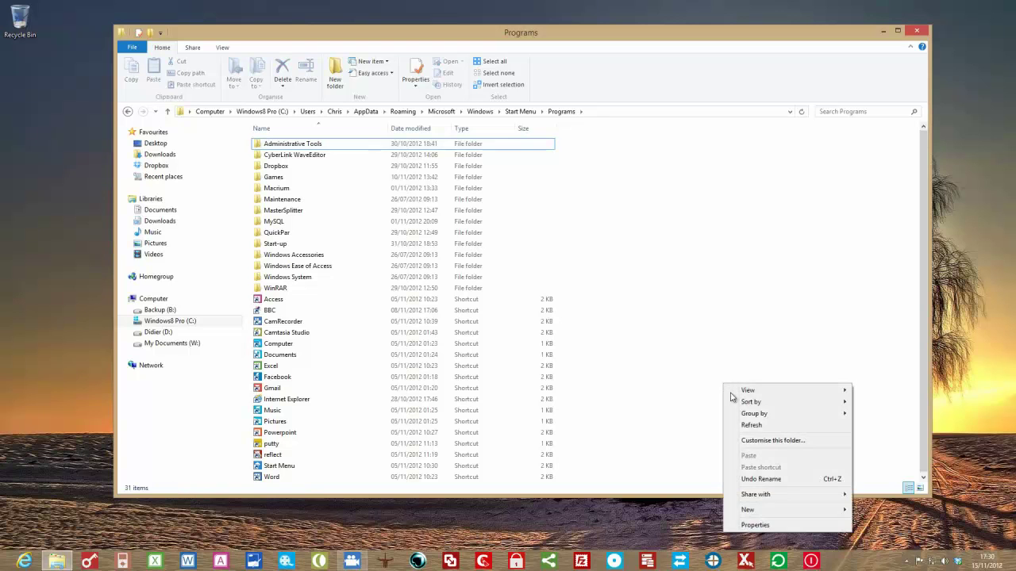
{"action": "mouse_move", "coordinate": [780, 508]}
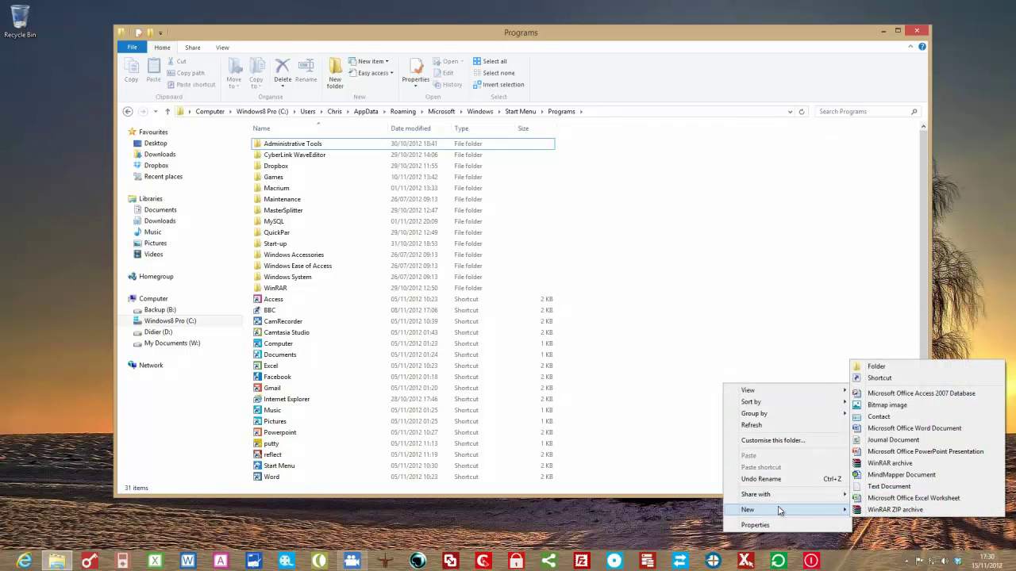
{"action": "left_click", "coordinate": [879, 377]}
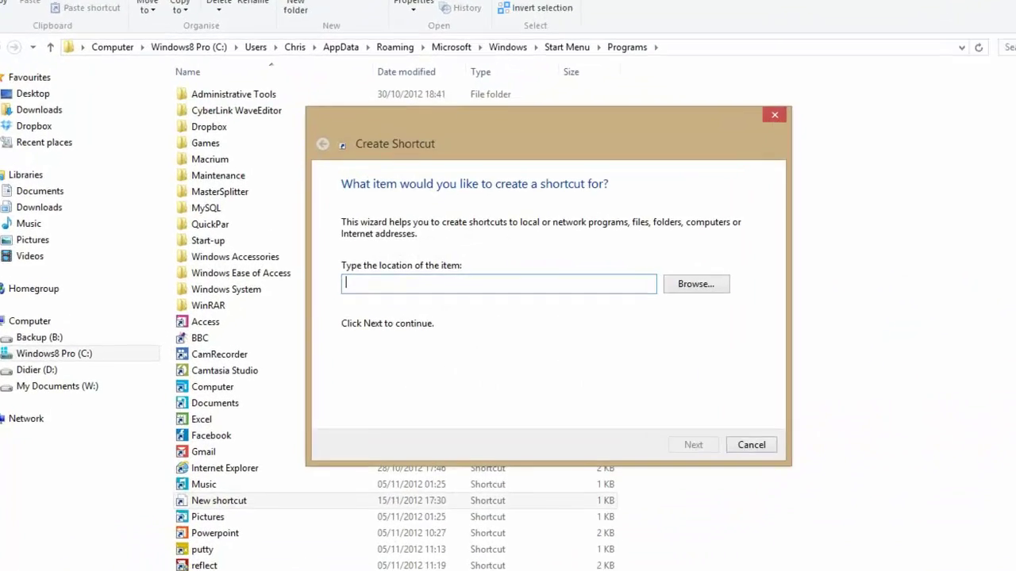
{"action": "right_click", "coordinate": [577, 284]}
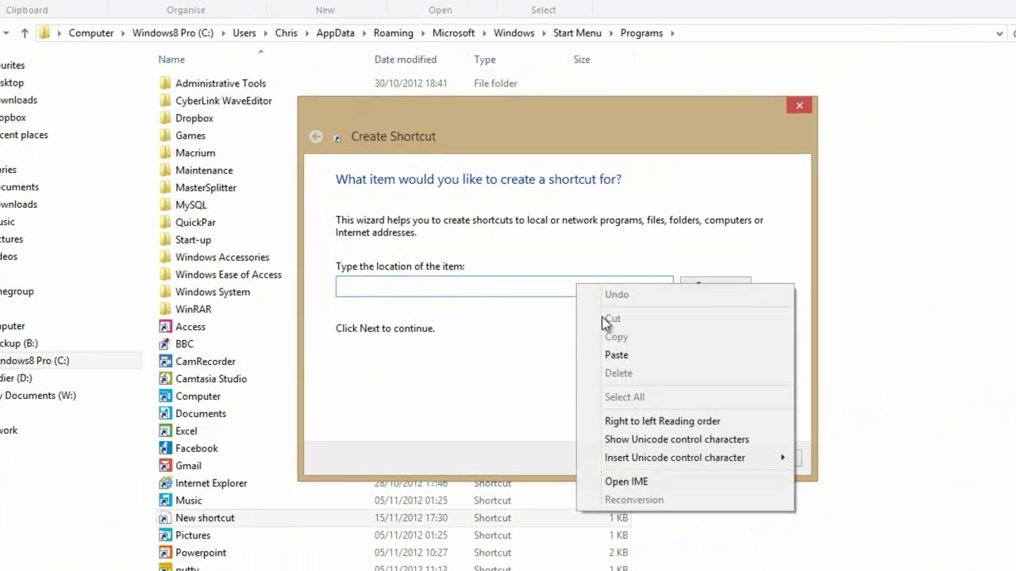
{"action": "left_click", "coordinate": [616, 354]}
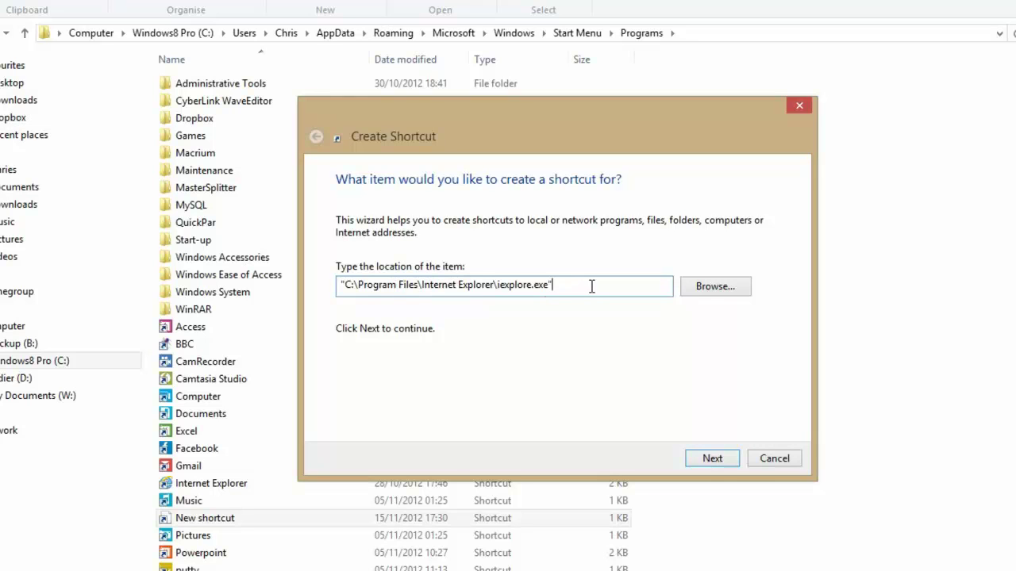
{"action": "type", "text": "www.videojug.com"}
{"action": "left_click", "coordinate": [568, 286]}
{"action": "type", "text": "w"}
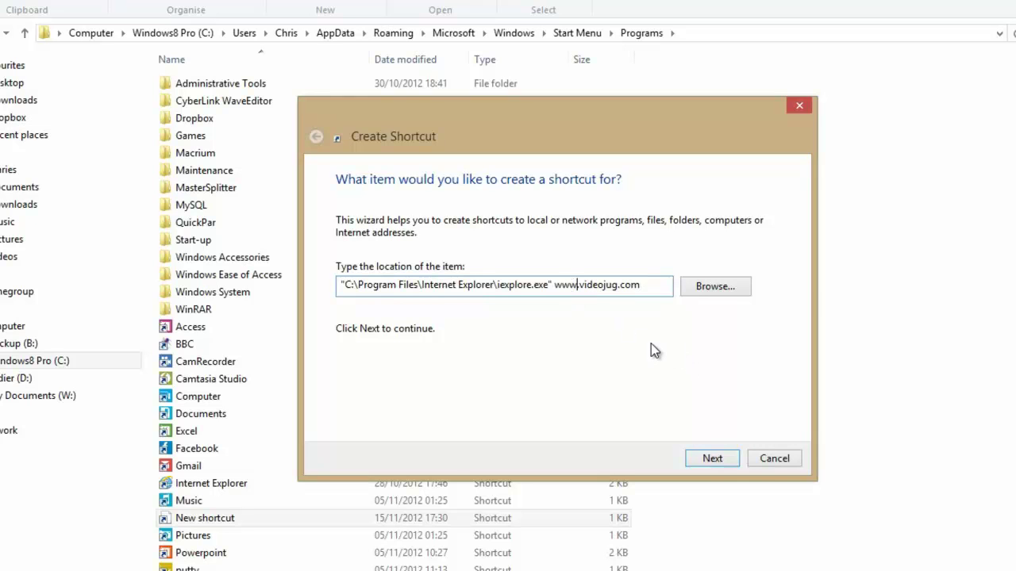
{"action": "left_click", "coordinate": [712, 459]}
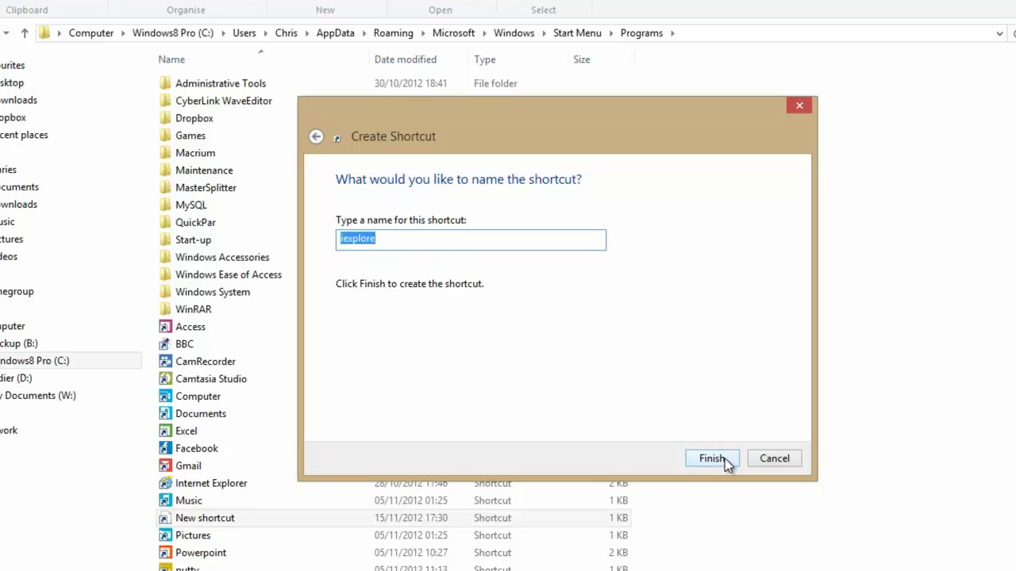
{"action": "type", "text": "Videojug"}
{"action": "left_click", "coordinate": [727, 460]}
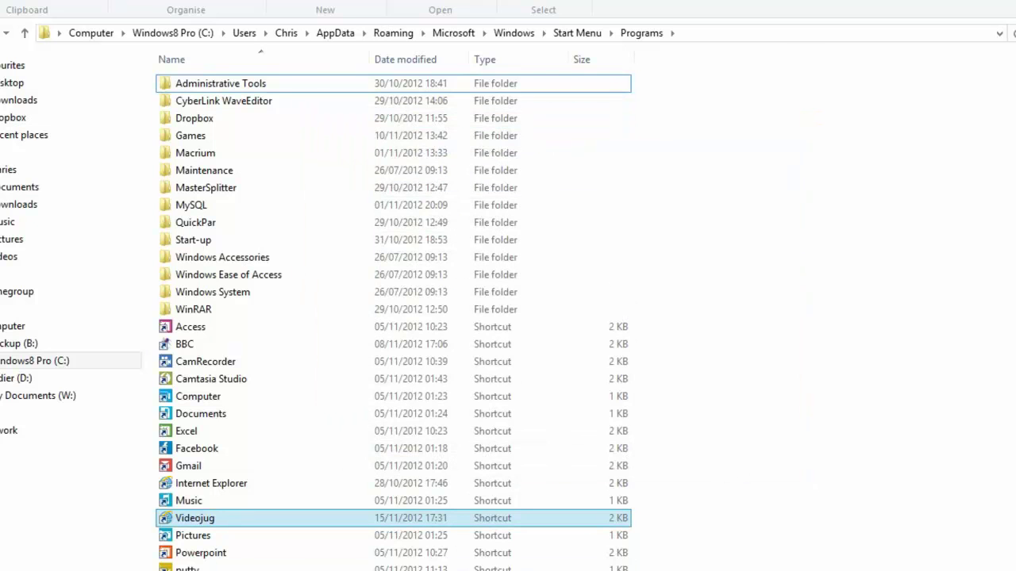
{"action": "key", "text": "super"}
{"action": "scroll", "coordinate": [536, 430], "scroll_direction": "down", "scroll_amount": 3}
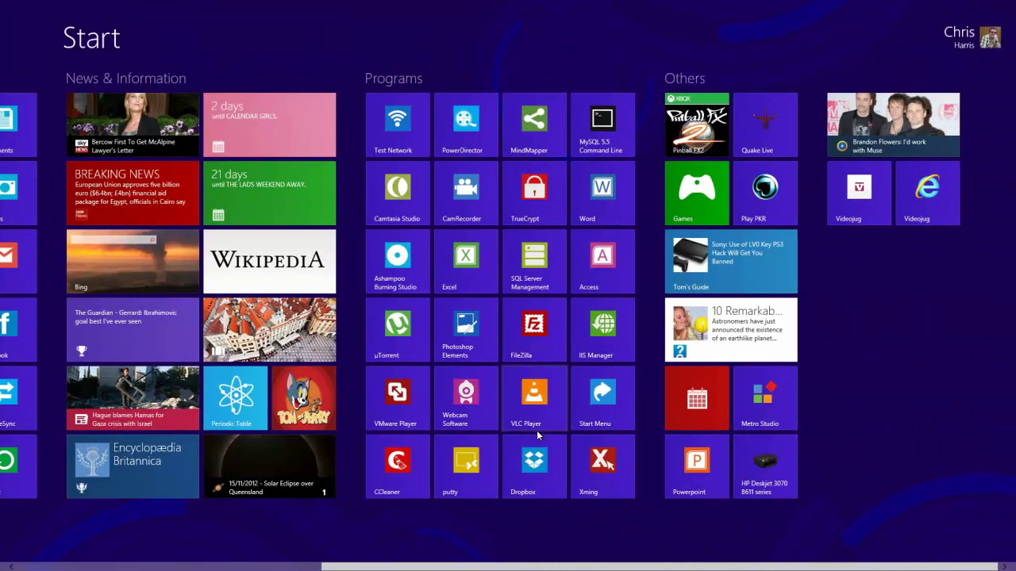
{"action": "left_click", "coordinate": [943, 219]}
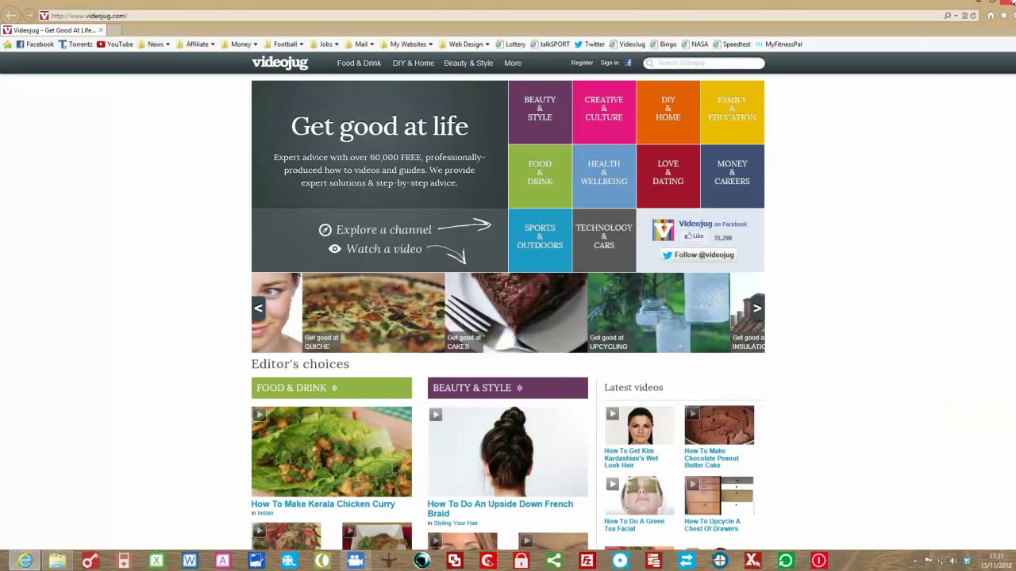
{"action": "left_click", "coordinate": [1010, 4]}
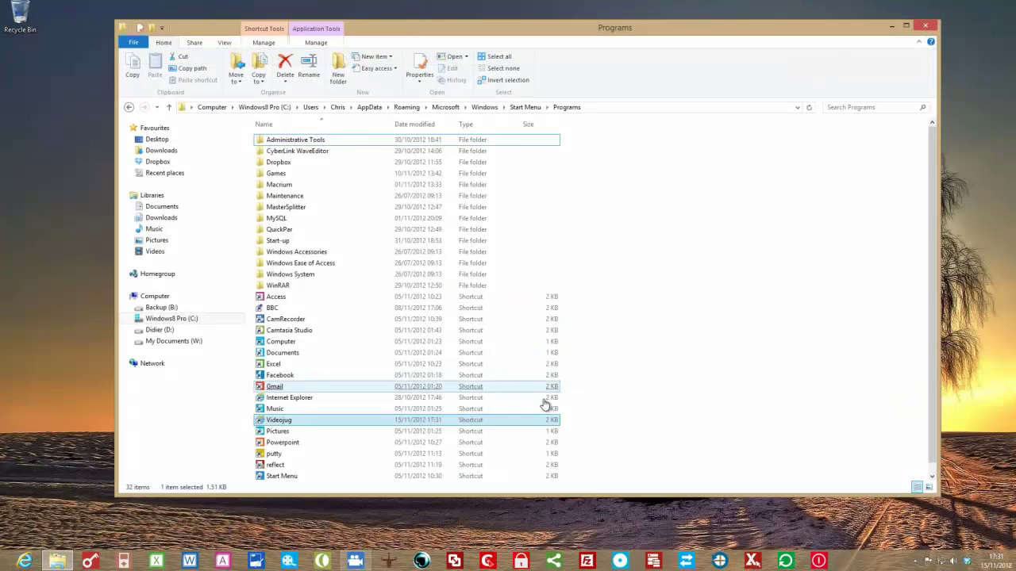
Give the Videojug shortcut the purple Power - Hibernate icon and return to the Start screen.
{"action": "right_click", "coordinate": [278, 422]}
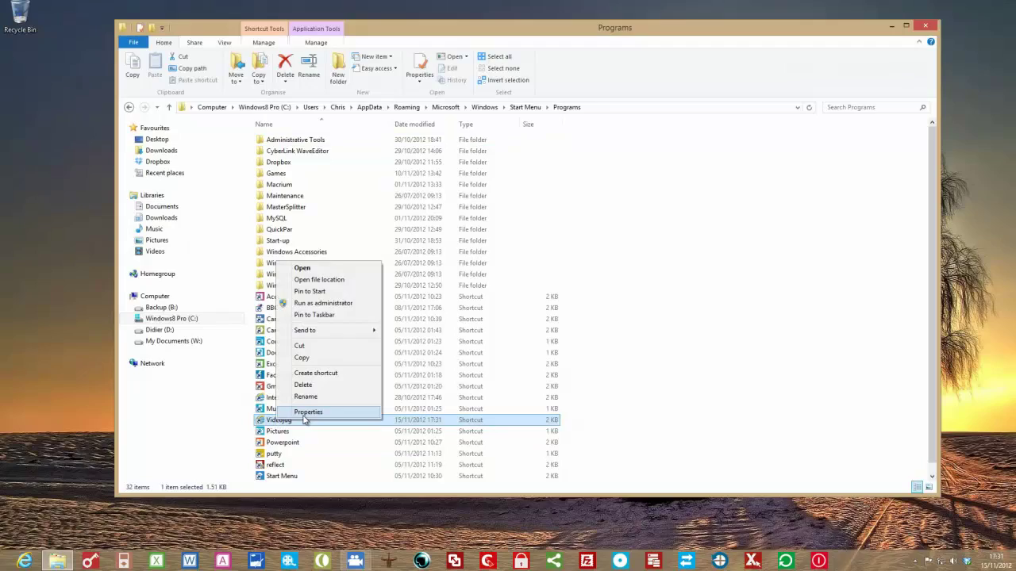
{"action": "left_click", "coordinate": [307, 413]}
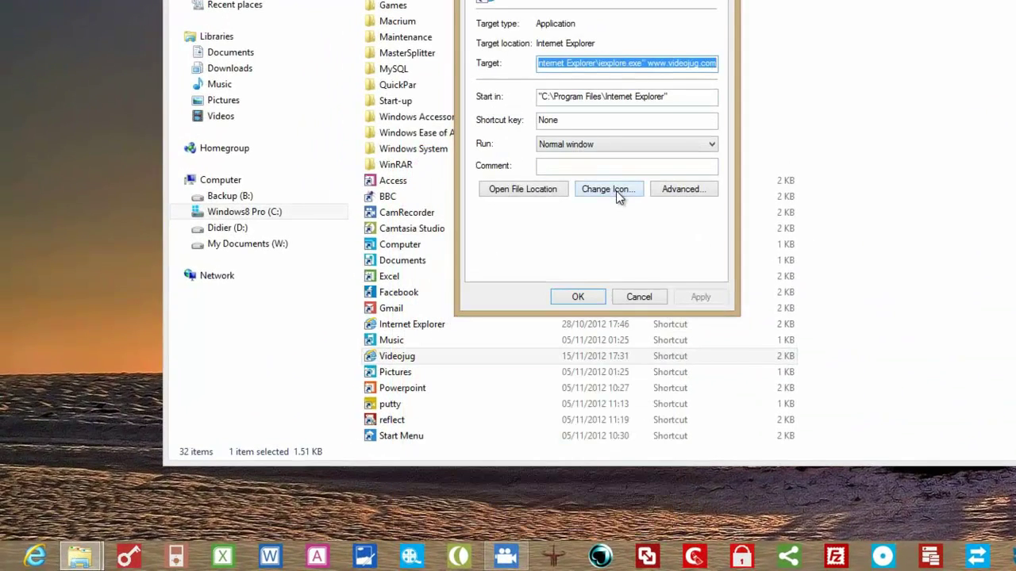
{"action": "left_click", "coordinate": [618, 190]}
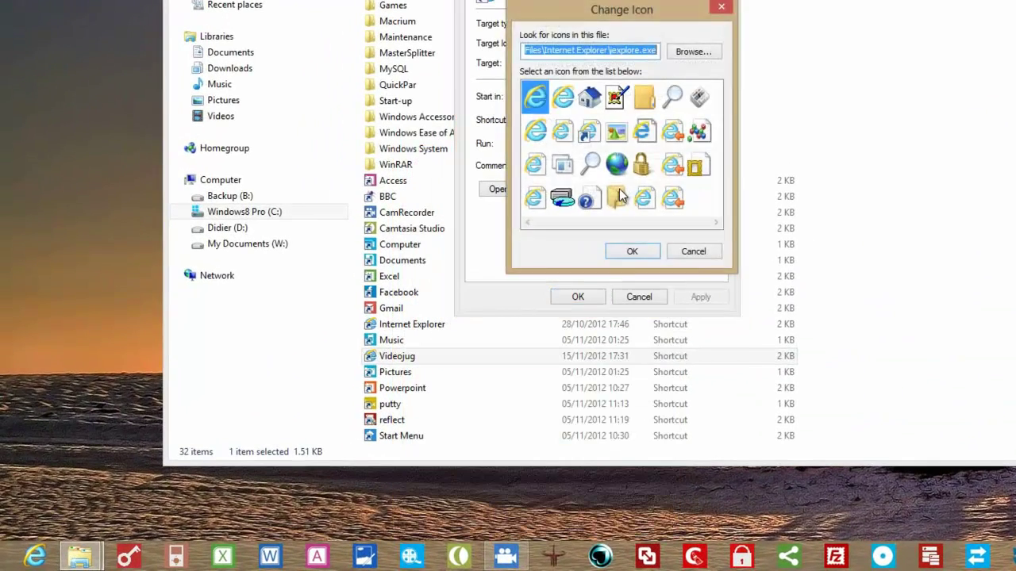
{"action": "left_click", "coordinate": [693, 51]}
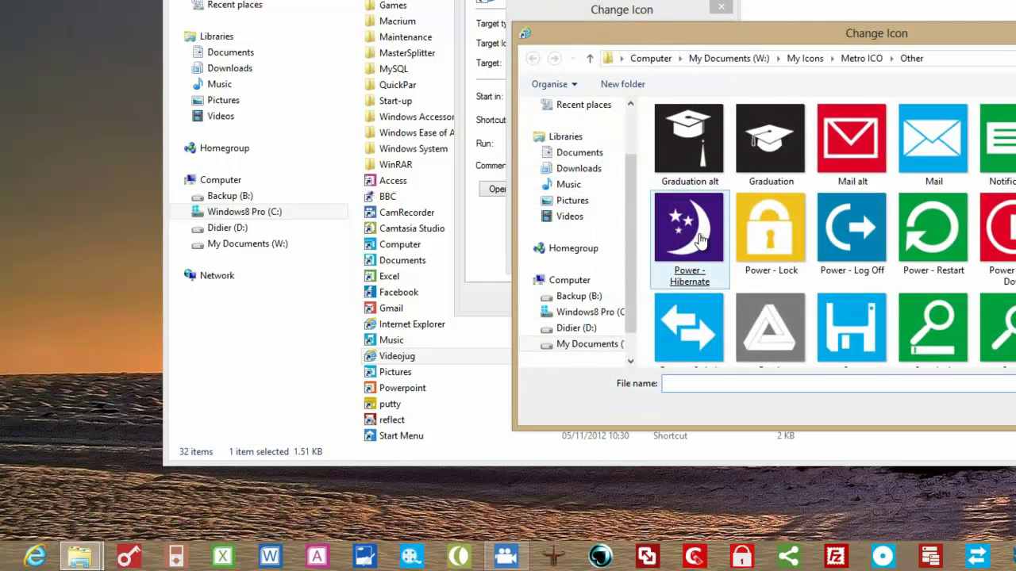
{"action": "double_click", "coordinate": [700, 233]}
{"action": "left_click", "coordinate": [639, 252]}
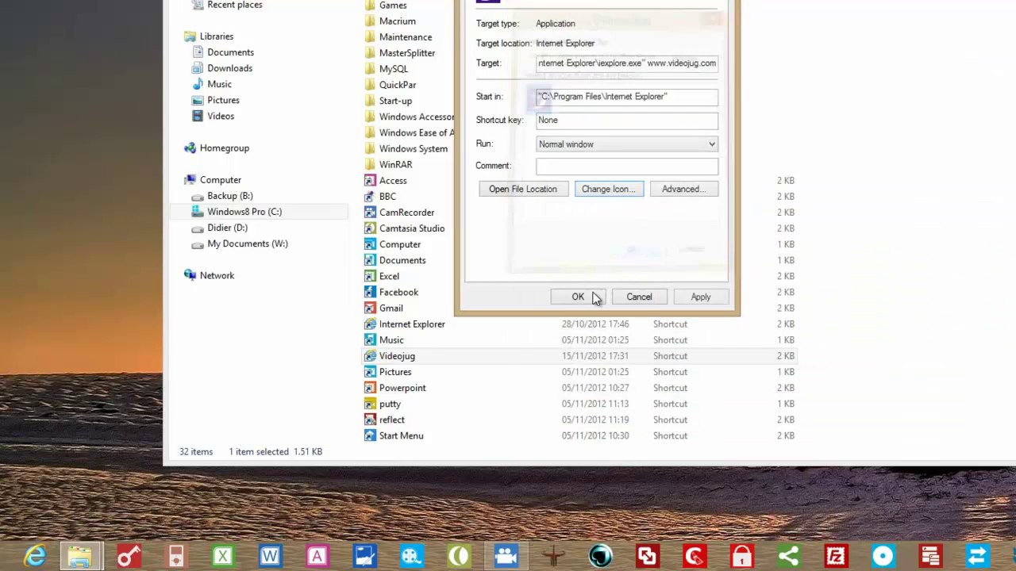
{"action": "left_click", "coordinate": [580, 301]}
{"action": "left_click", "coordinate": [580, 307]}
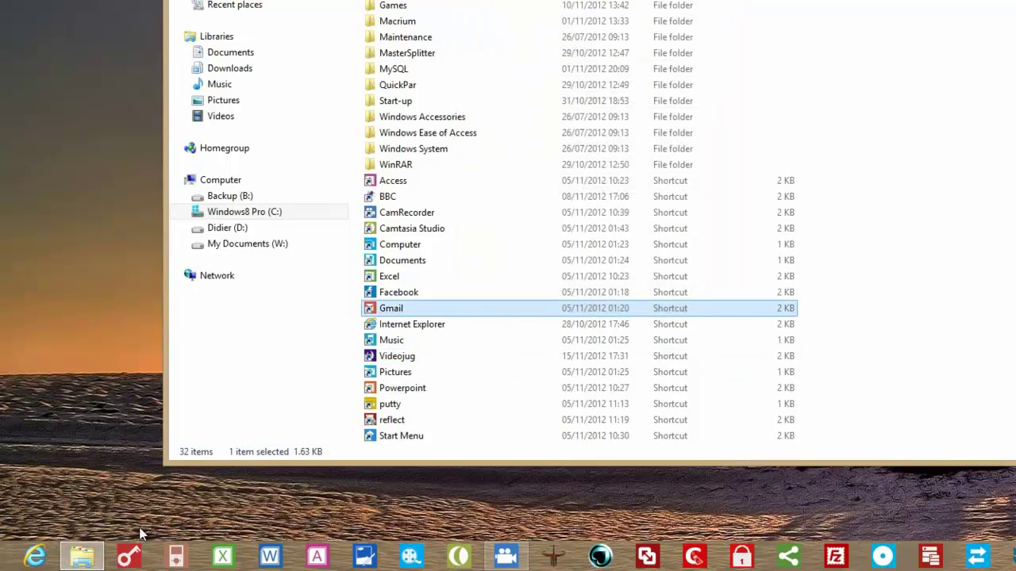
{"action": "left_click", "coordinate": [8, 565]}
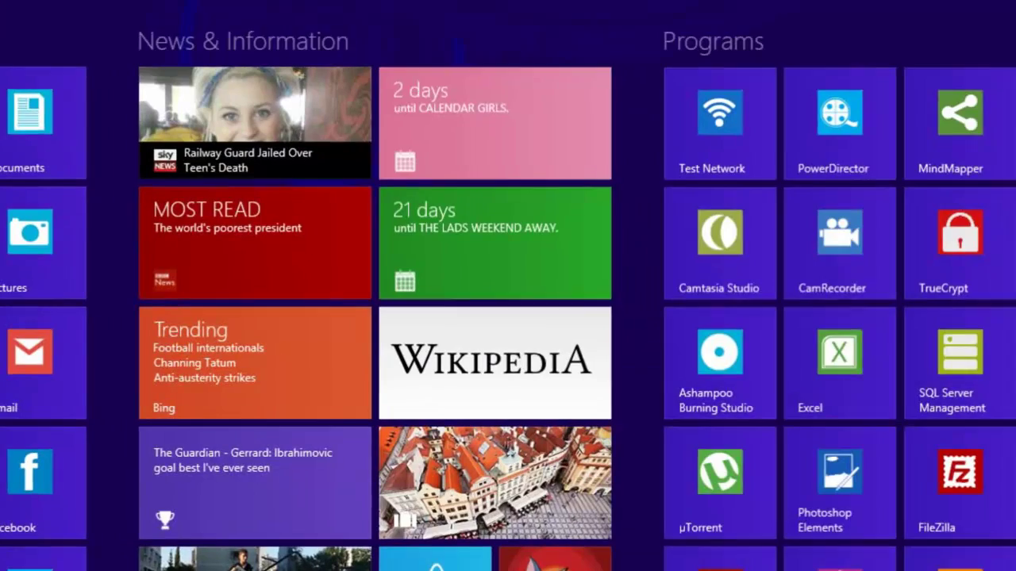
{"action": "scroll", "coordinate": [782, 550], "scroll_direction": "down", "scroll_amount": 5}
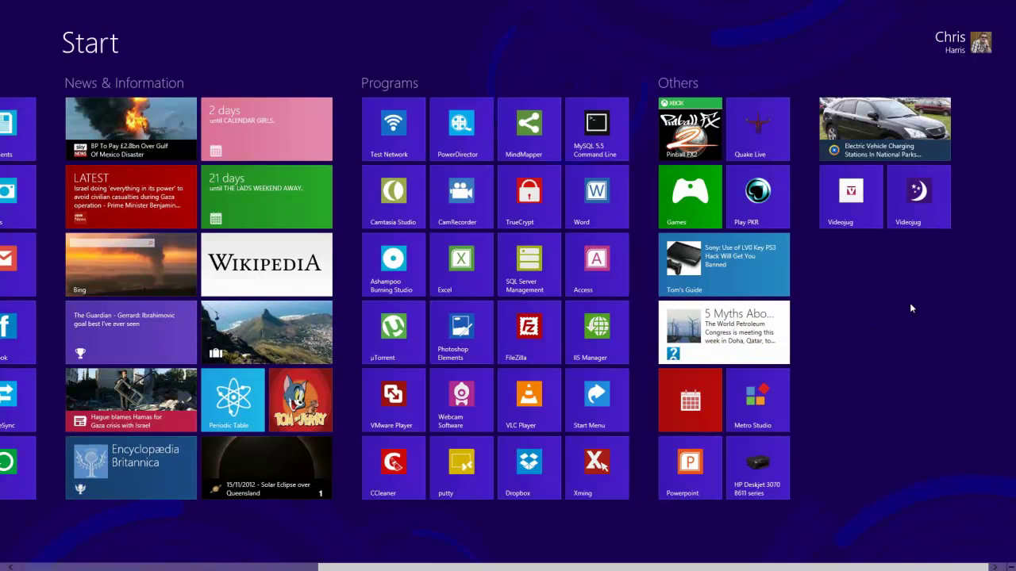
{"action": "scroll", "coordinate": [904, 316], "scroll_direction": "up", "scroll_amount": 3}
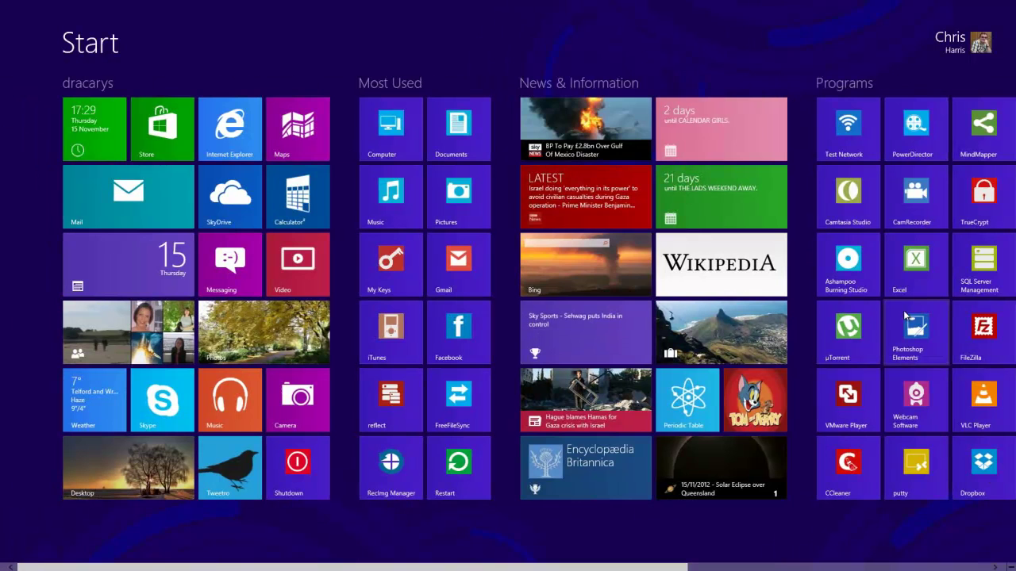